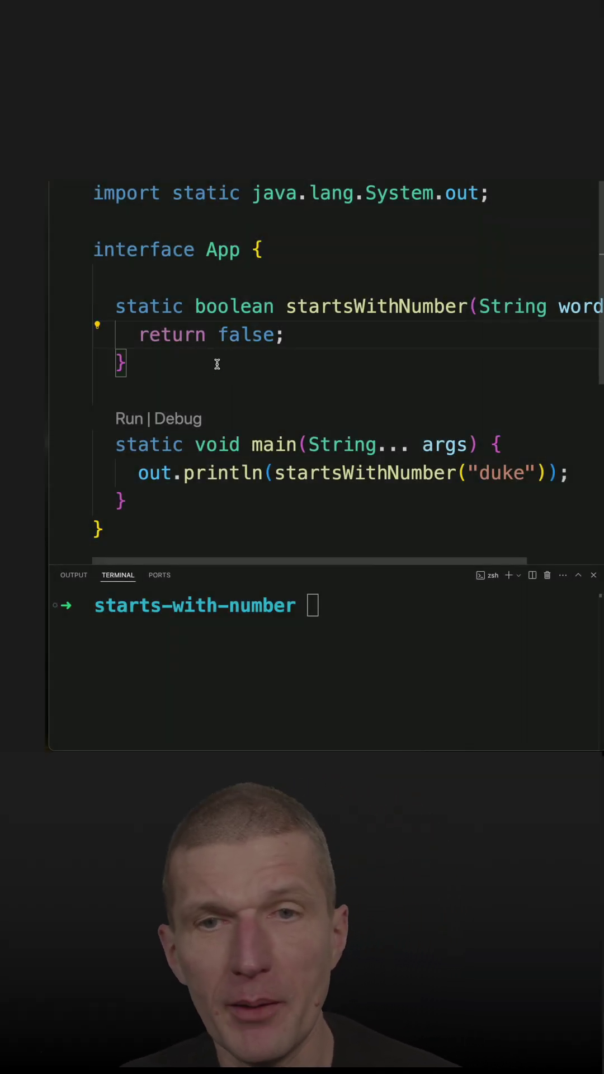
- Run java app.java in the terminal and see it print false
{"action": "left_click", "coordinate": [275, 707]}
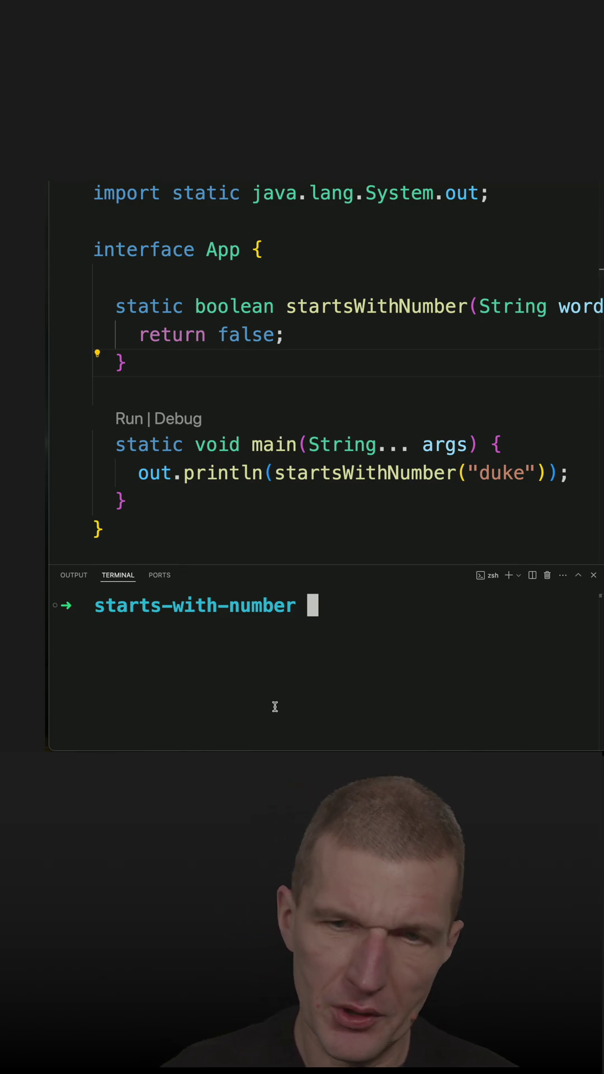
{"action": "type", "text": "java app.java"}
{"action": "key", "text": "Return"}
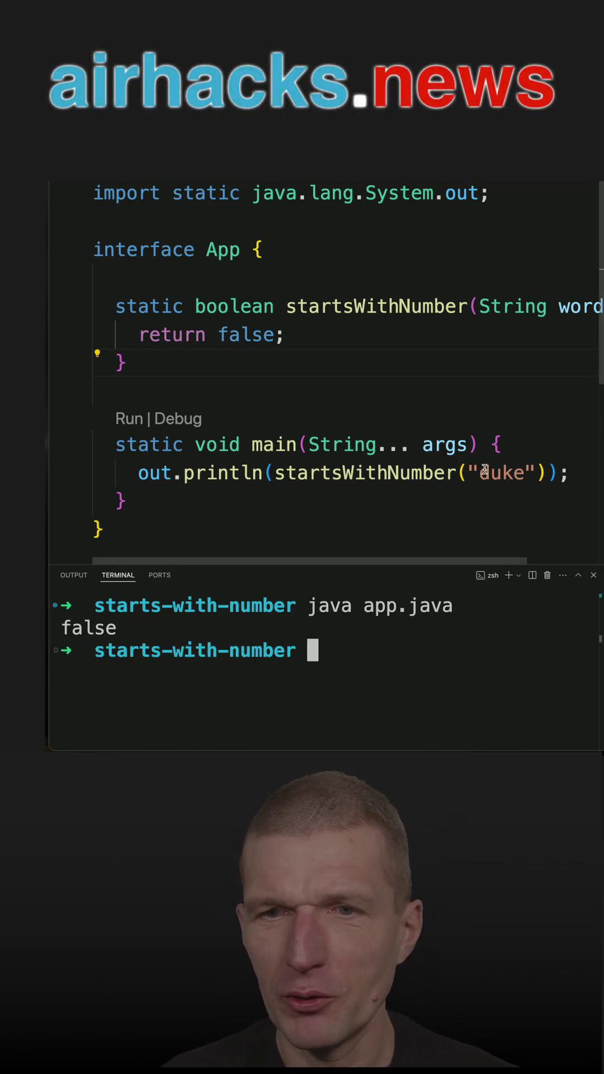
{"action": "type", "text": "4"}
{"action": "scroll", "coordinate": [428, 479], "scroll_direction": "down", "scroll_amount": 1}
{"action": "scroll", "coordinate": [369, 360], "scroll_direction": "up", "scroll_amount": 1}
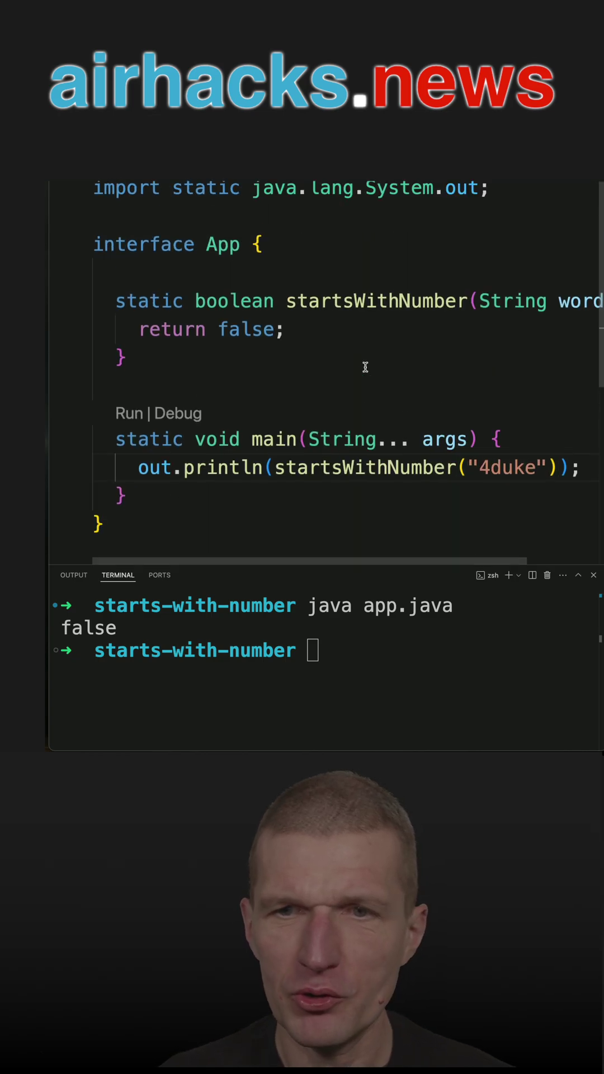
- Add a blank line inside startsWithNumber above the return statement
{"action": "left_click", "coordinate": [400, 307]}
{"action": "key", "text": "Down"}
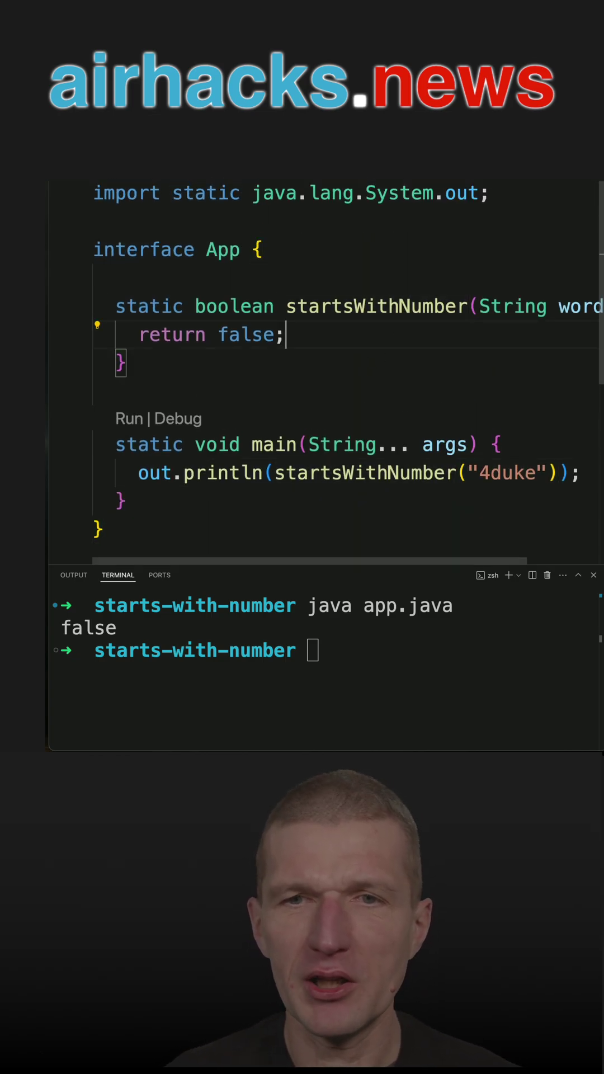
{"action": "key", "text": "End"}
{"action": "key", "text": "Return"}
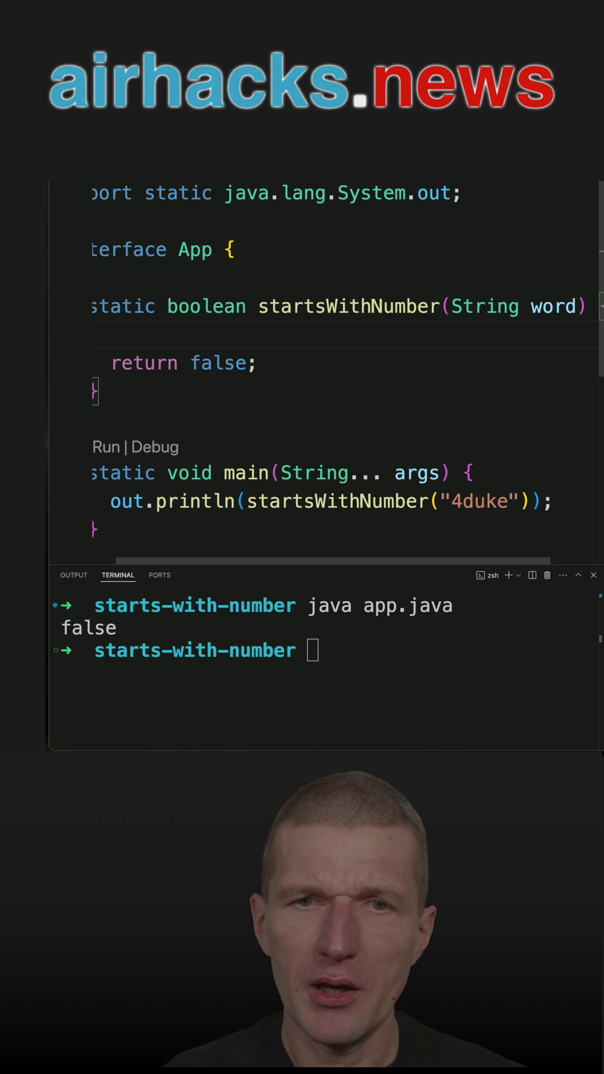
{"action": "type", "text": "ret"}
- Make the return begin with !word.isEmpty() and move && onto its own line
{"action": "key", "text": "BackSpace"}
{"action": "key", "text": "BackSpace"}
{"action": "key", "text": "BackSpace"}
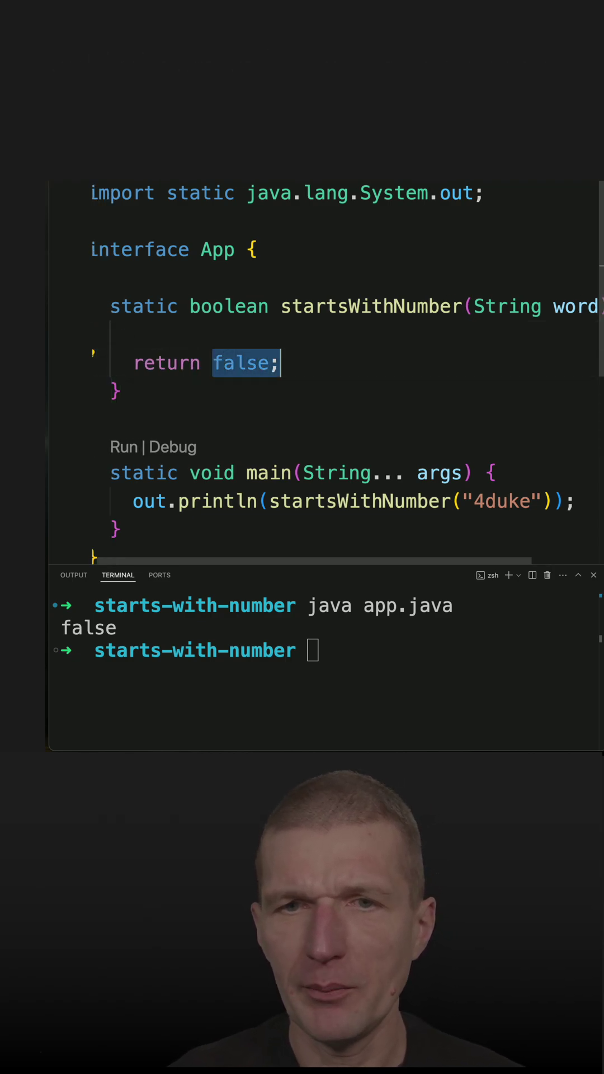
{"action": "type", "text": "word."}
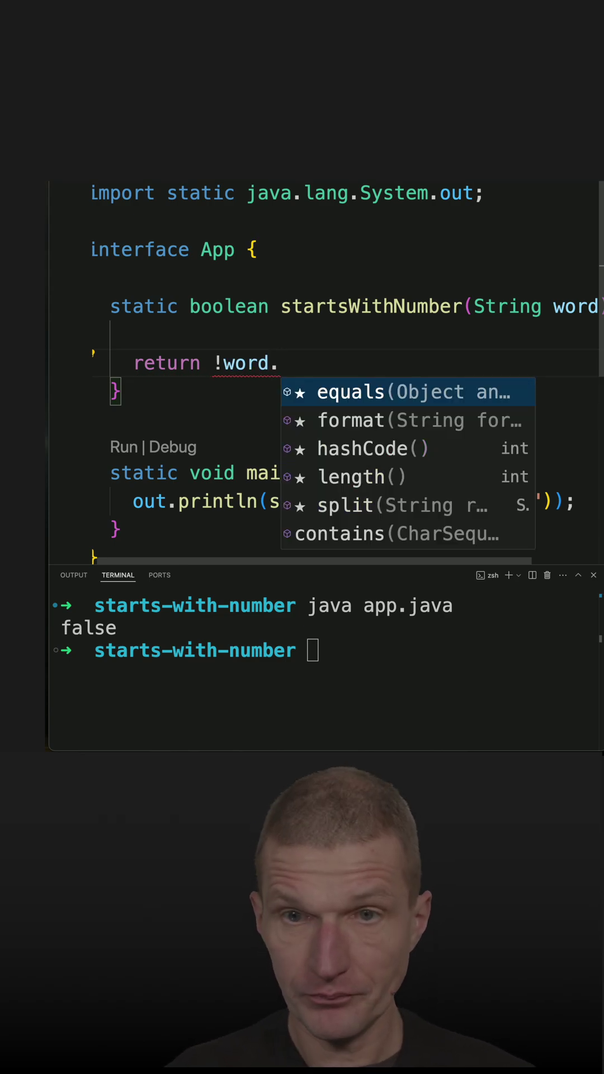
{"action": "type", "text": "is"}
{"action": "key", "text": "Return"}
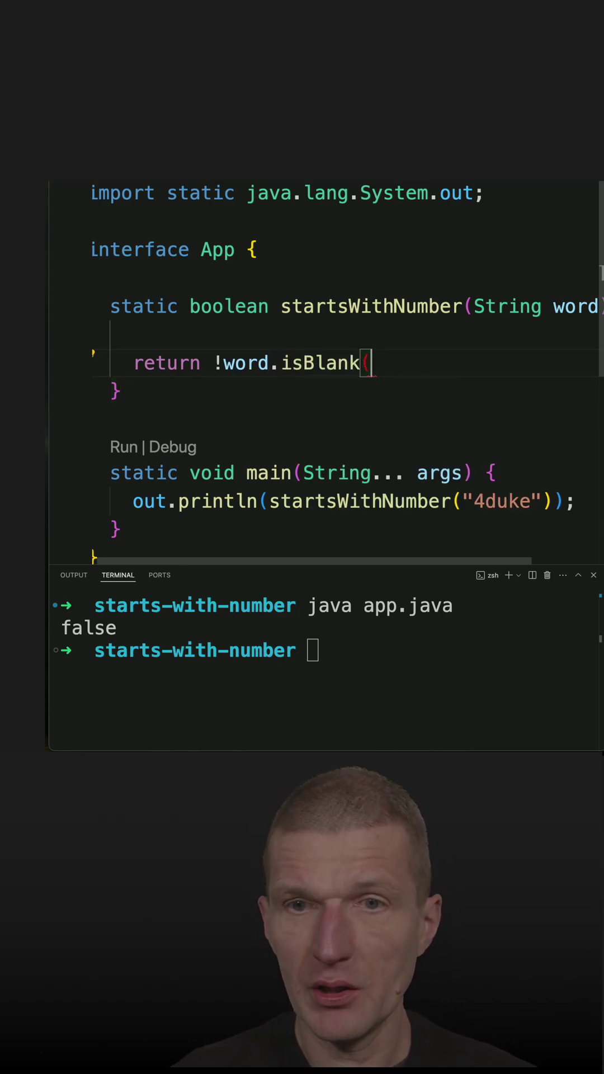
{"action": "type", "text": "Em"}
{"action": "key", "text": "Return"}
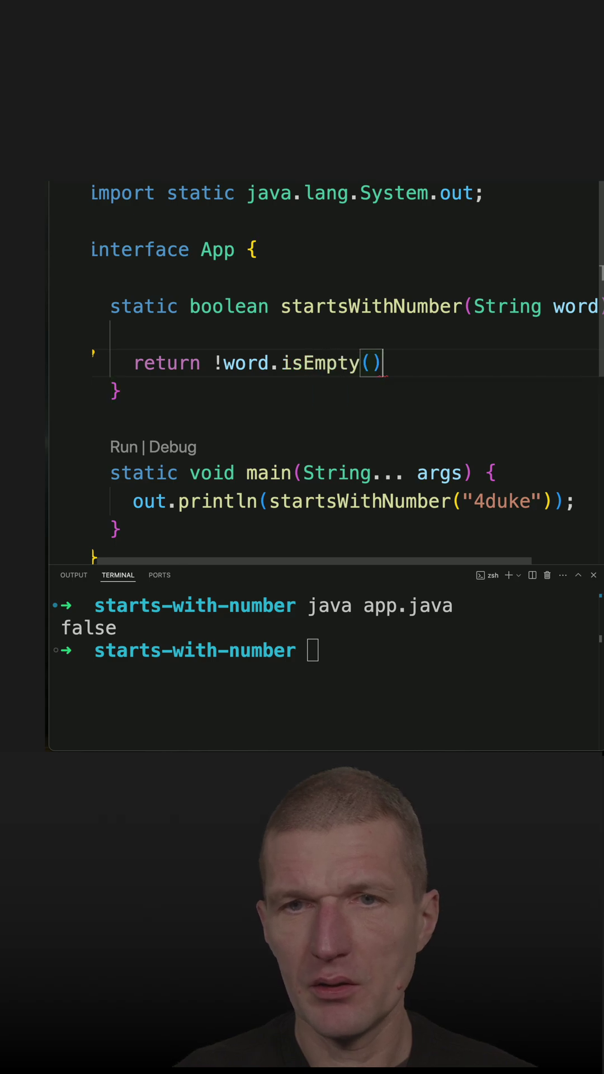
{"action": "type", "text": " &&"}
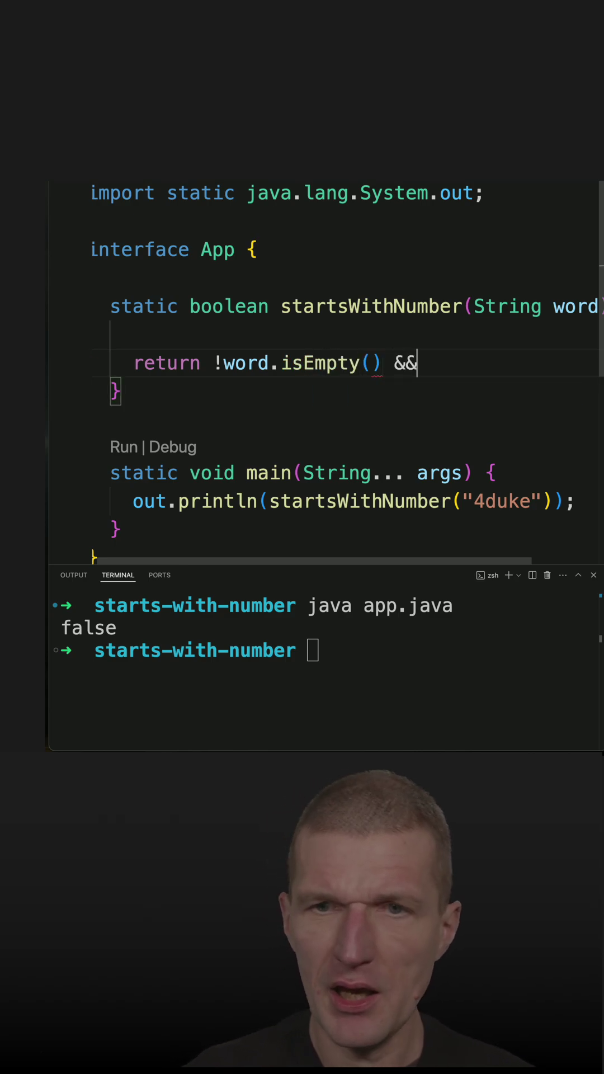
{"action": "key", "text": "Left"}
{"action": "key", "text": "Return"}
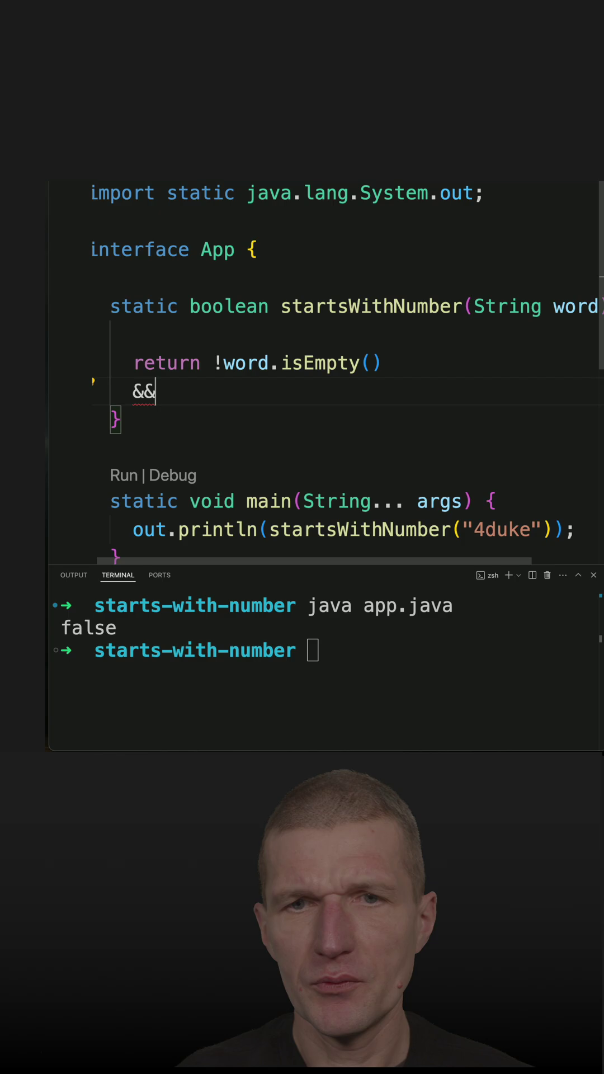
{"action": "type", "text": " Char"}
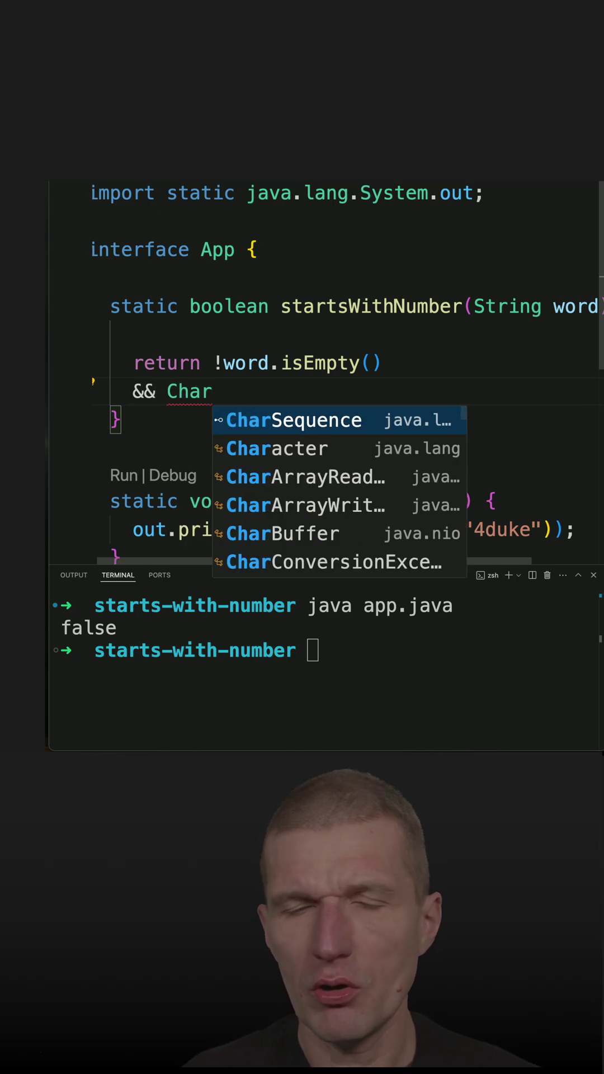
- Complete the condition with Character.isDigit(word.charAt(0)) via IntelliSense
{"action": "key", "text": "Down"}
{"action": "key", "text": "Return"}
{"action": "type", "text": ".isD"}
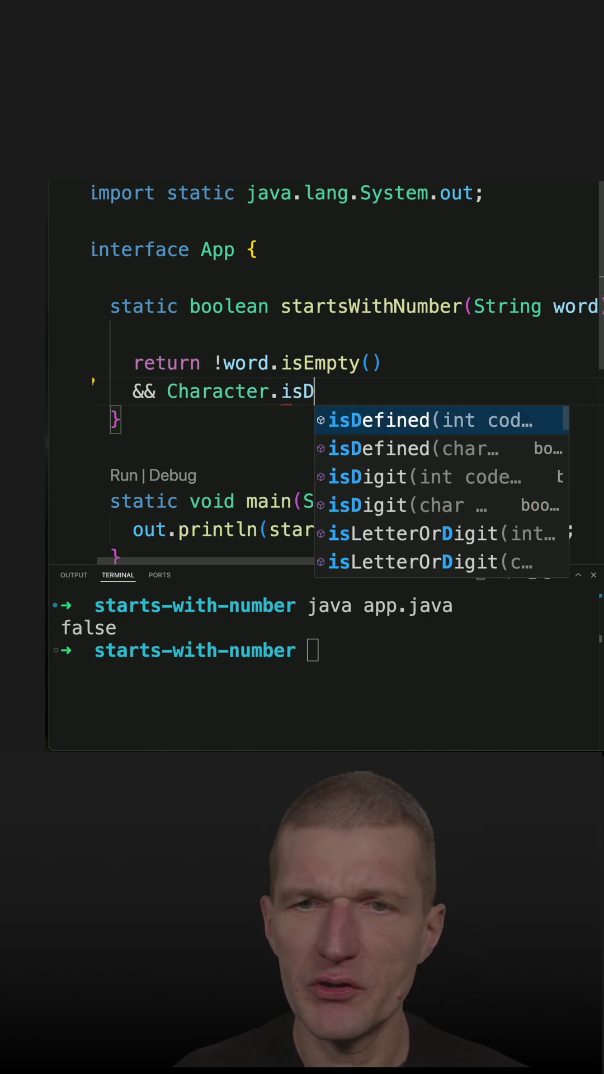
{"action": "key", "text": "Down"}
{"action": "key", "text": "Down"}
{"action": "key", "text": "Return"}
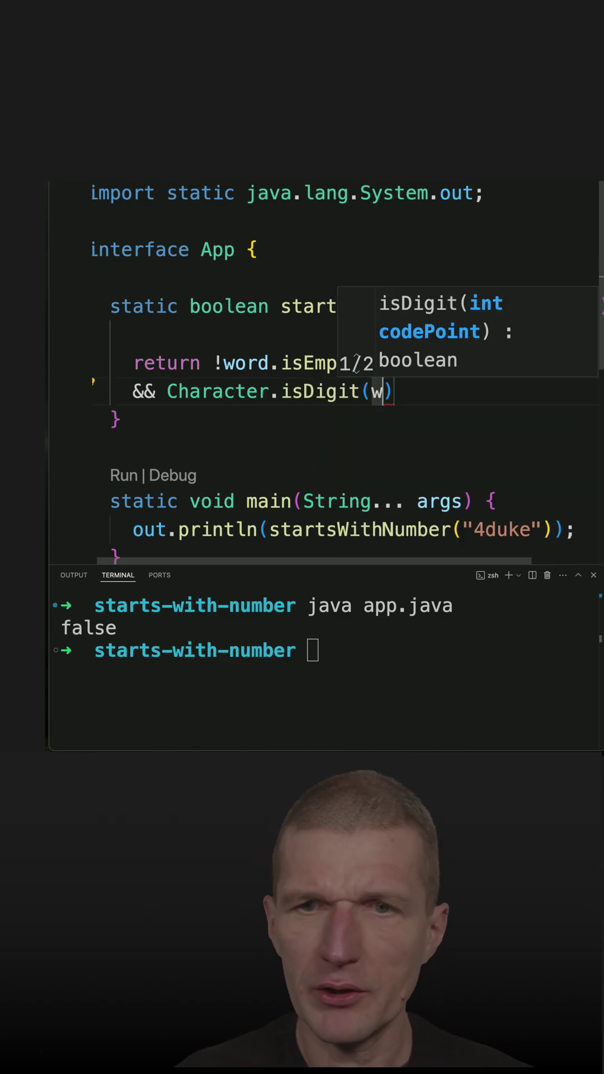
{"action": "type", "text": "ord."}
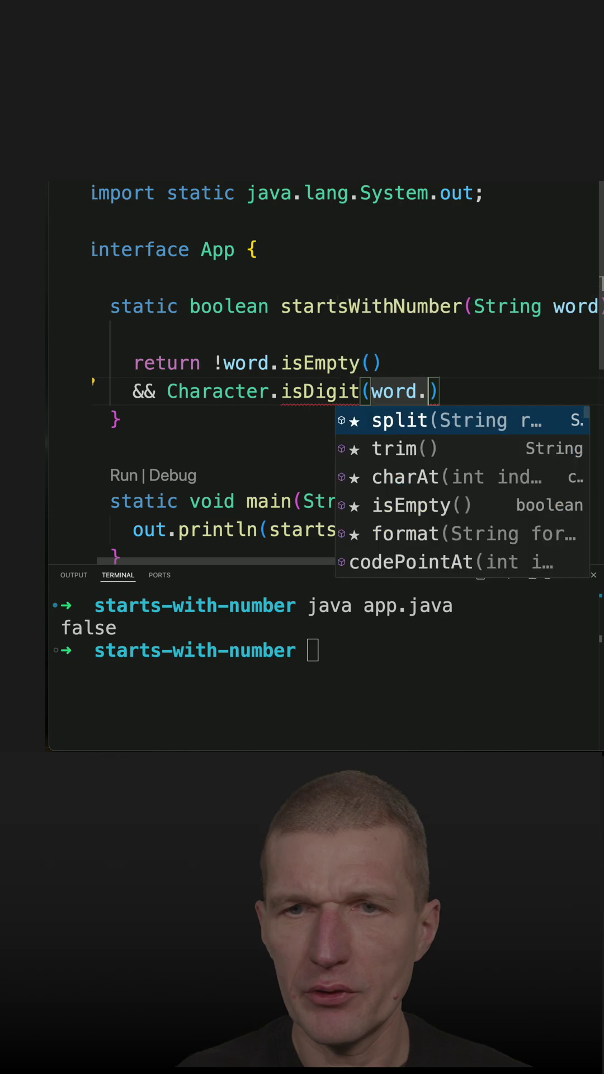
{"action": "type", "text": "ch"}
{"action": "key", "text": "Return"}
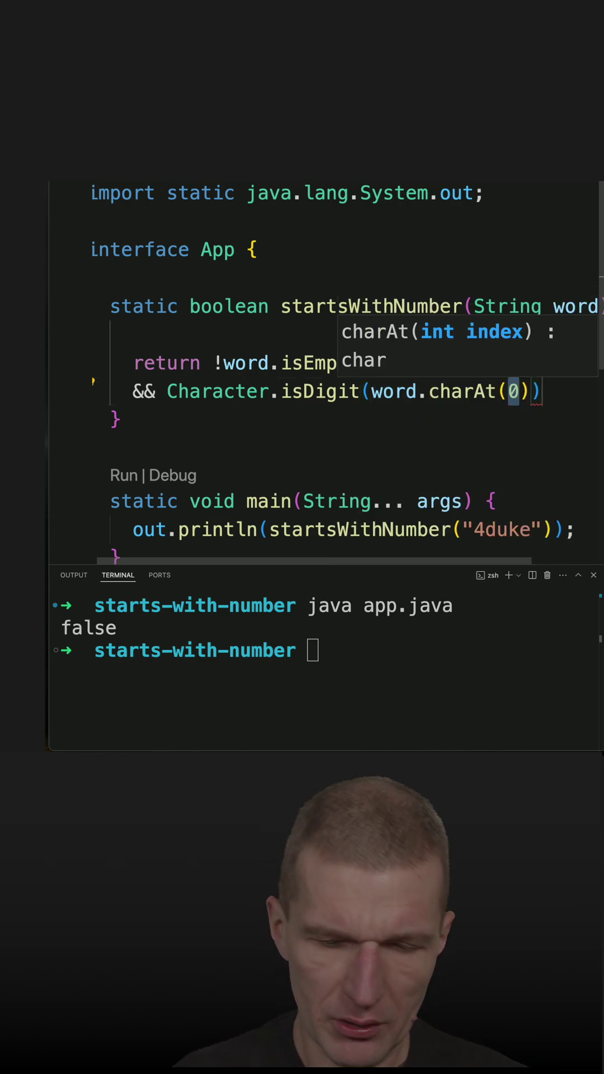
{"action": "key", "text": "Right"}
{"action": "key", "text": "Right"}
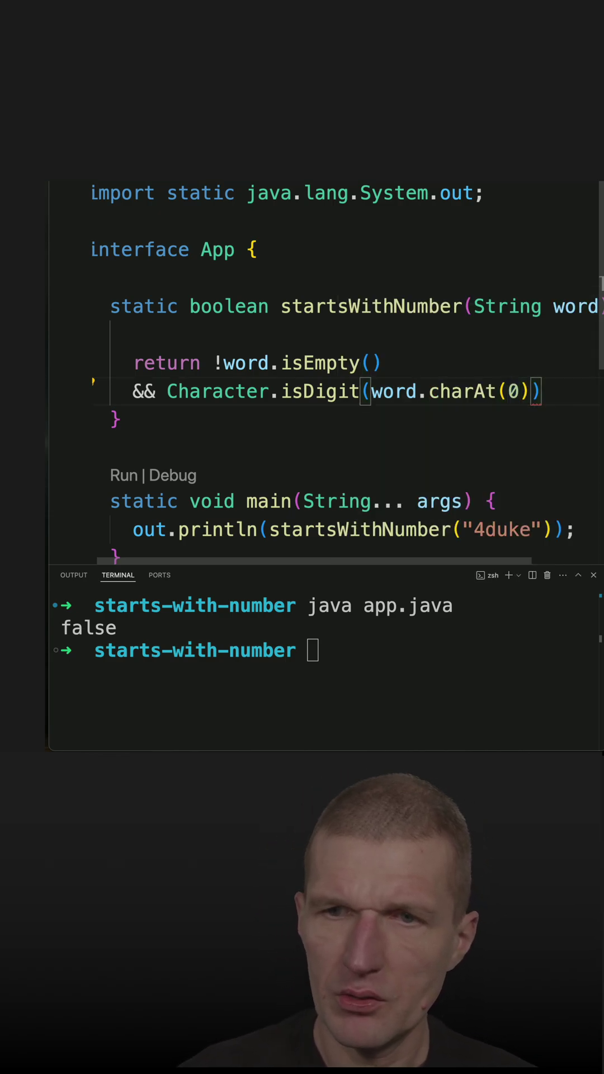
{"action": "type", "text": ";"}
- Rerun java app.java so "4duke" prints true
{"action": "left_click", "coordinate": [413, 663]}
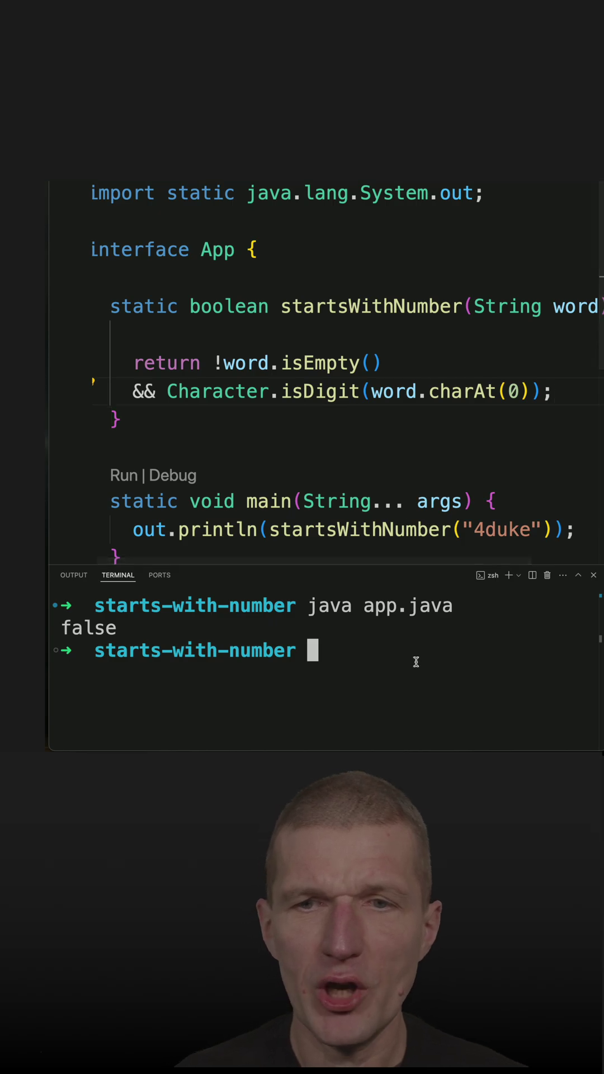
{"action": "type", "text": "java app.java"}
{"action": "key", "text": "Return"}
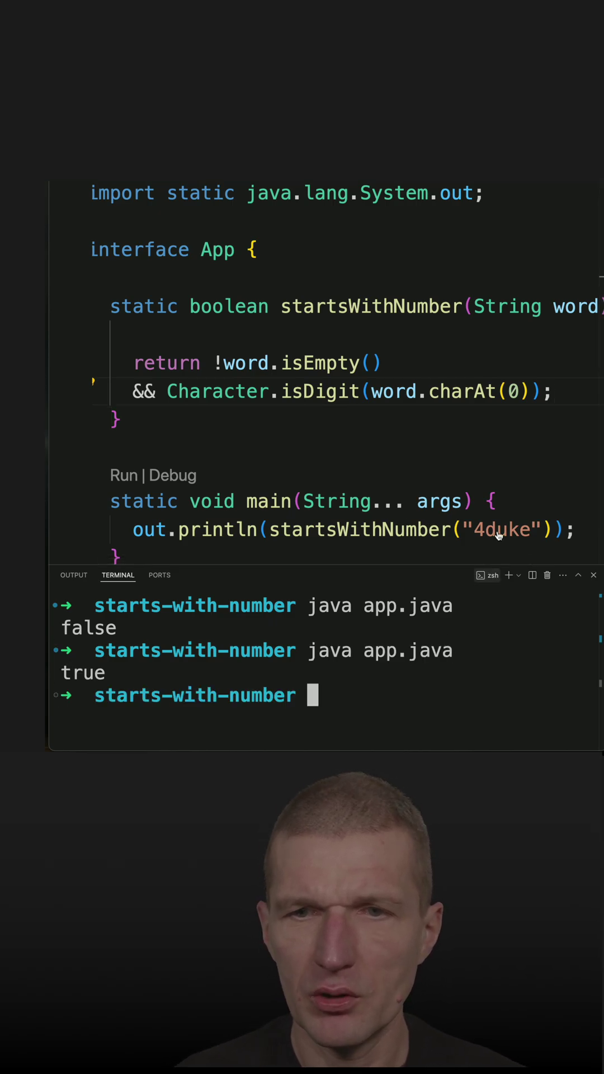
{"action": "scroll", "coordinate": [497, 533], "scroll_direction": "down", "scroll_amount": 1}
- Change the test word back to "duke" by deleting the leading 4
{"action": "left_click", "coordinate": [485, 499]}
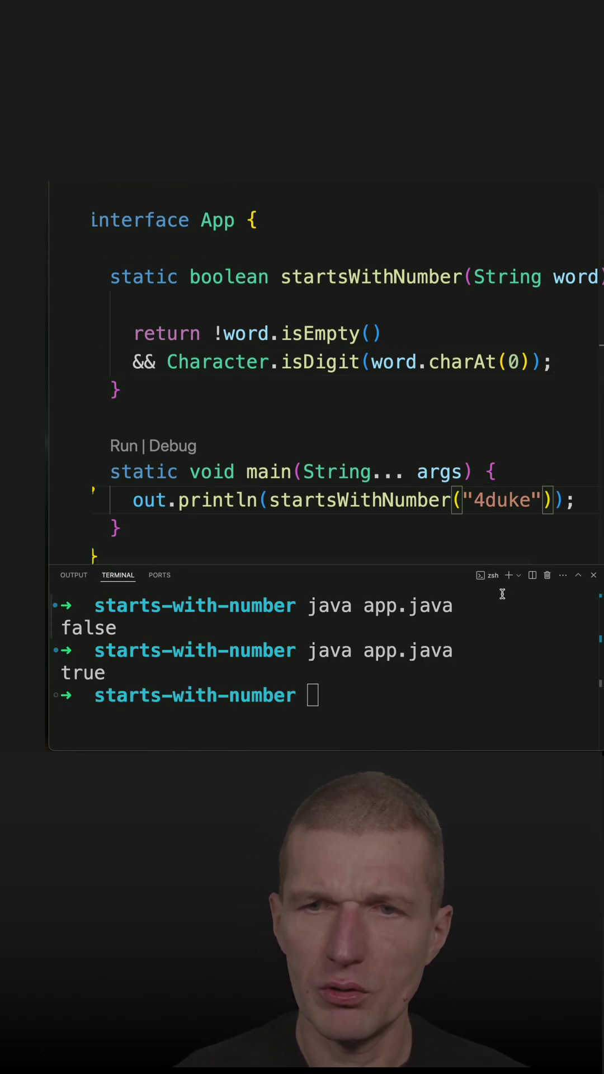
{"action": "key", "text": "BackSpace"}
{"action": "scroll", "coordinate": [486, 500], "scroll_direction": "down", "scroll_amount": 3}
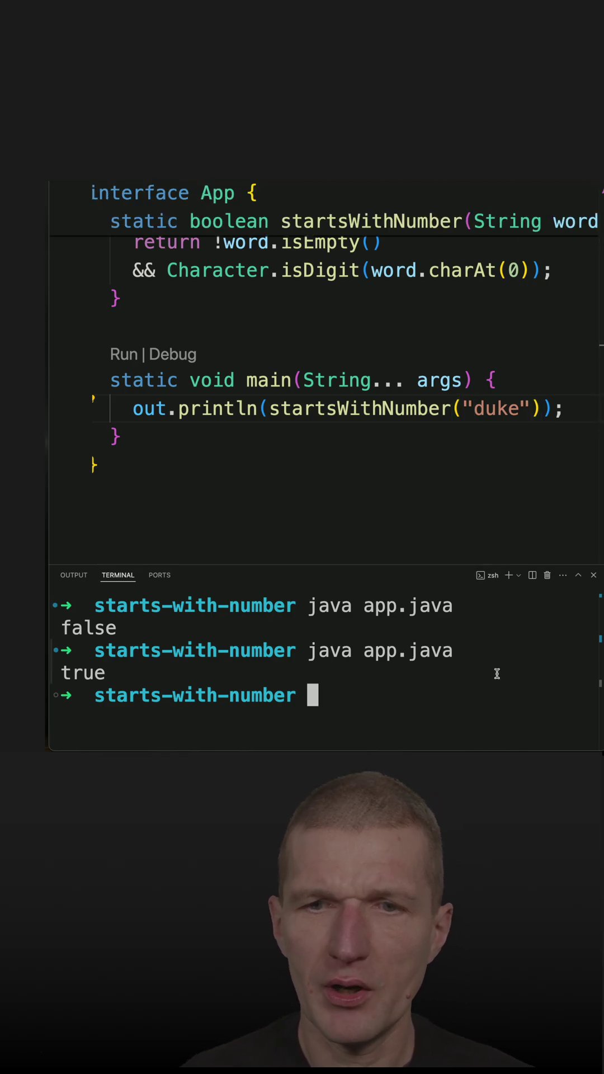
{"action": "scroll", "coordinate": [408, 367], "scroll_direction": "up", "scroll_amount": 2}
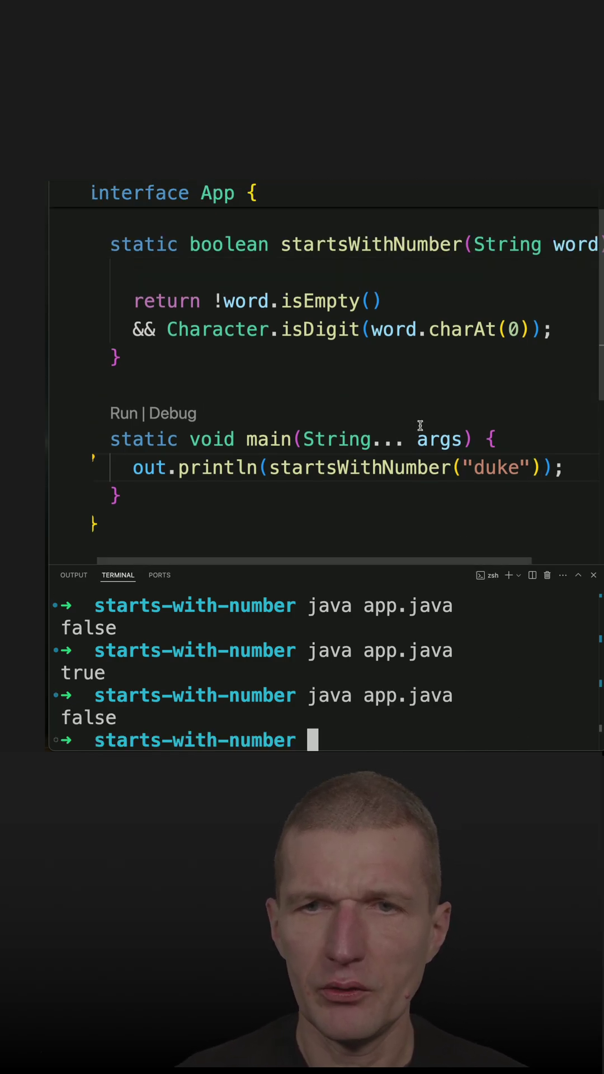
{"action": "scroll", "coordinate": [408, 366], "scroll_direction": "up", "scroll_amount": 2}
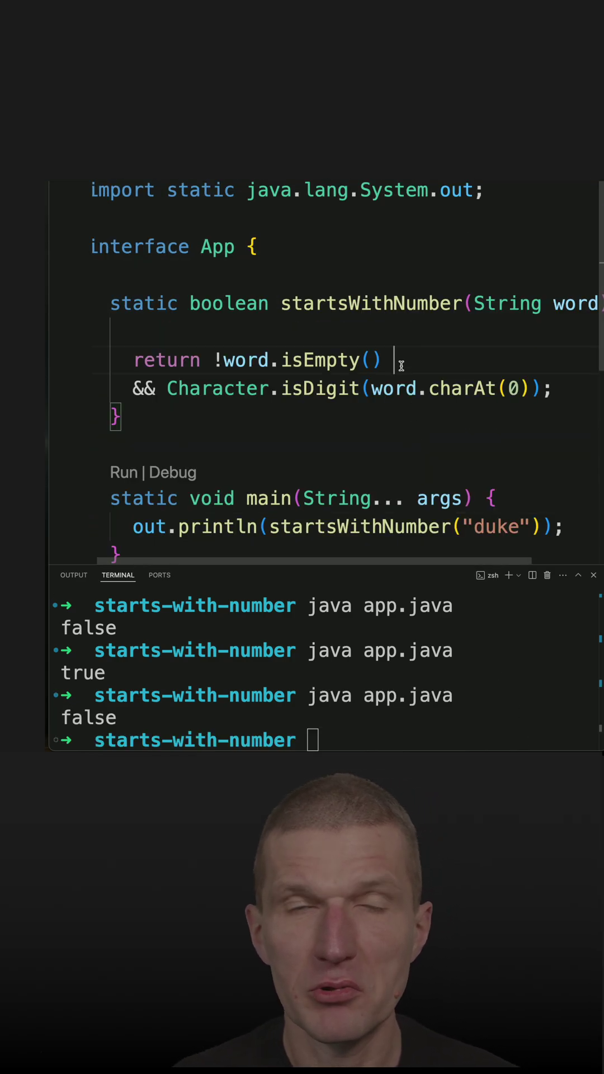